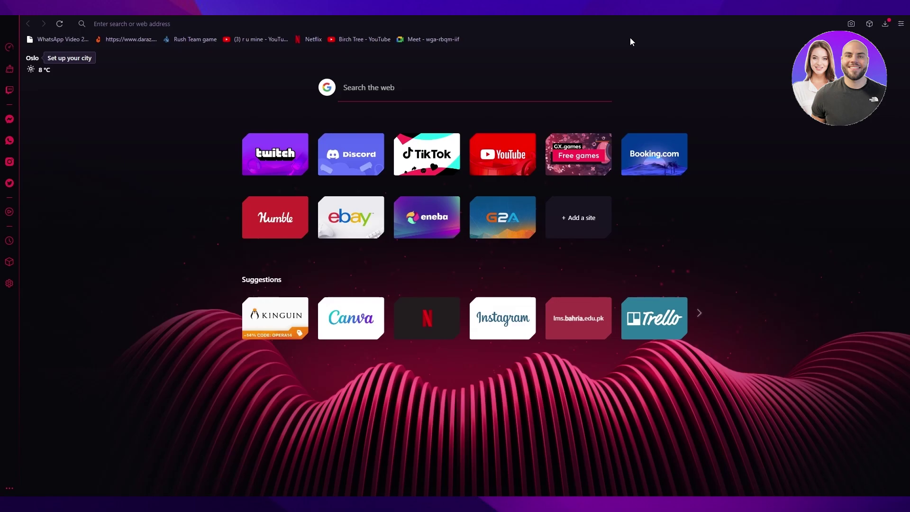
Step: Search Google for 'stripe' by accepting the autocomplete suggestion
{"action": "left_click", "coordinate": [561, 23]}
{"action": "type", "text": "stri"}
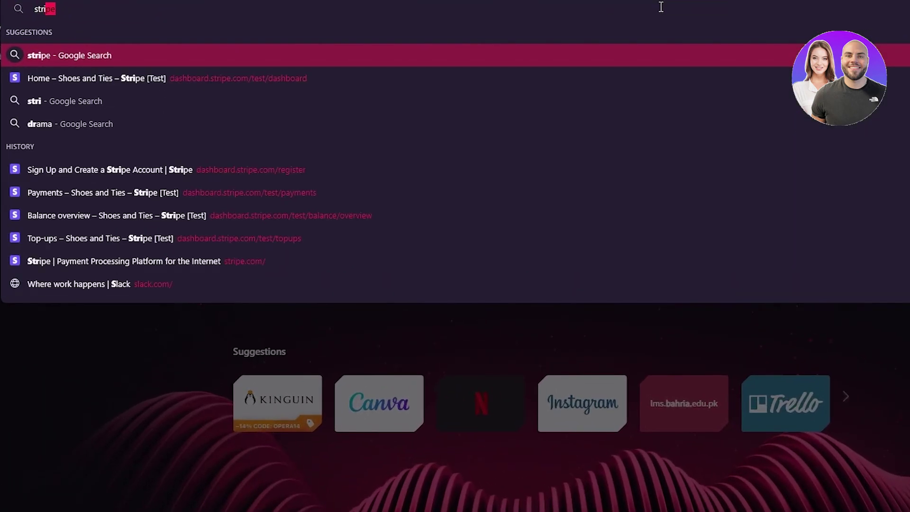
{"action": "key", "text": "Return"}
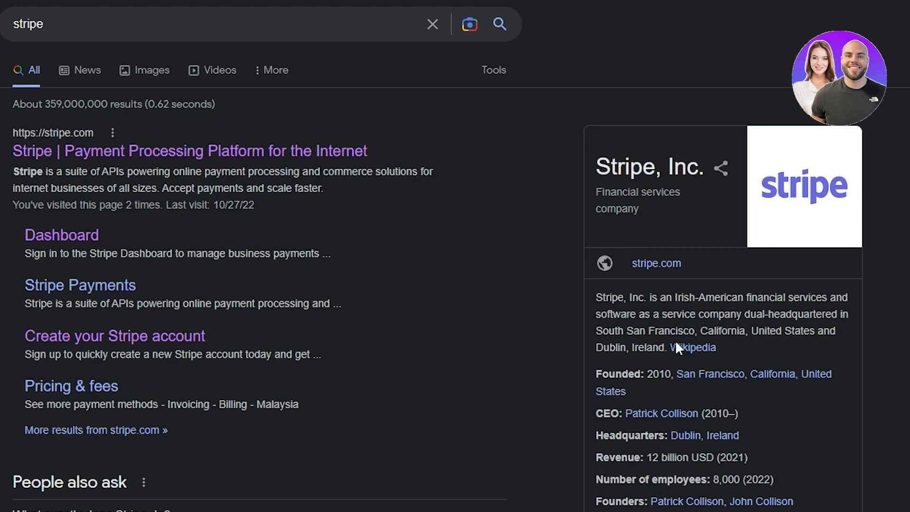
Step: Expand and collapse the 'What exactly does Stripe do?' answer under People also ask
{"action": "scroll", "coordinate": [462, 480], "scroll_direction": "down", "scroll_amount": 4}
{"action": "left_click", "coordinate": [479, 327]}
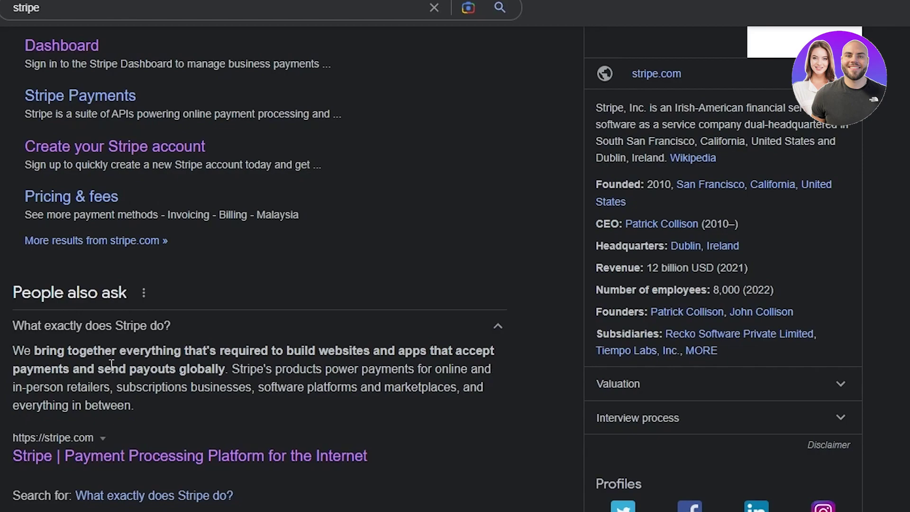
{"action": "left_click", "coordinate": [497, 331]}
{"action": "scroll", "coordinate": [824, 232], "scroll_direction": "up", "scroll_amount": 4}
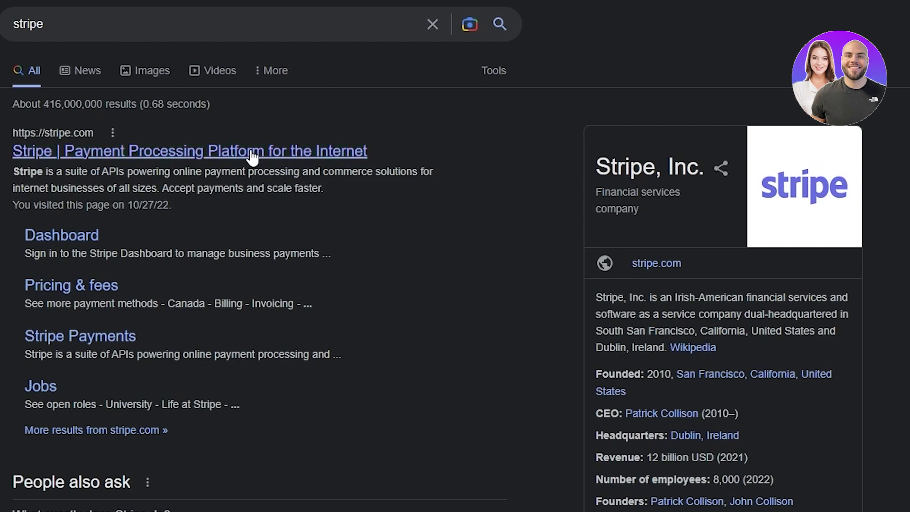
Step: Open the 'Stripe | Payment Processing Platform for the Internet' result and scroll through the homepage
{"action": "left_click", "coordinate": [252, 157]}
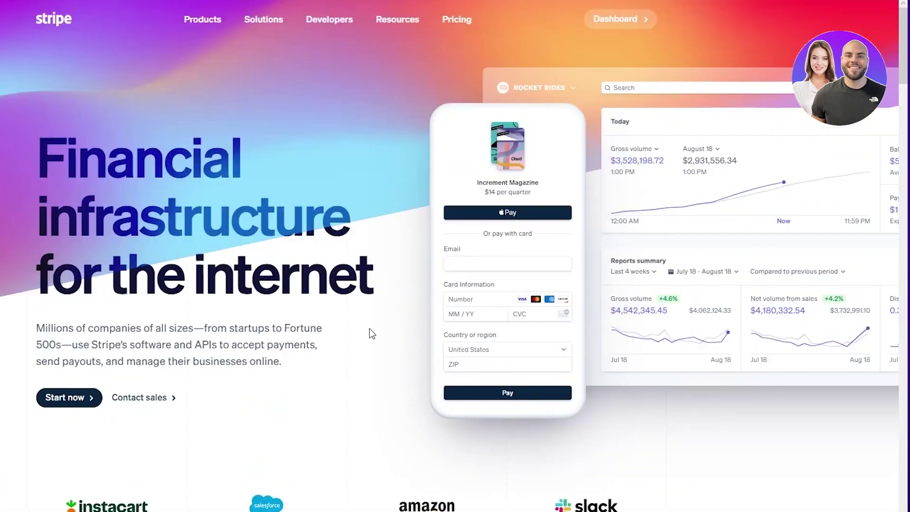
{"action": "scroll", "coordinate": [224, 215], "scroll_direction": "down", "scroll_amount": 15}
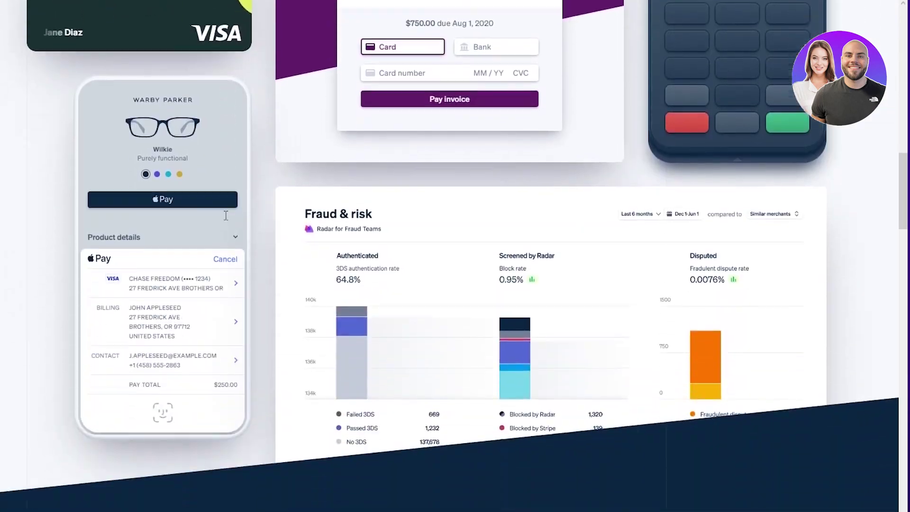
{"action": "scroll", "coordinate": [224, 217], "scroll_direction": "up", "scroll_amount": 15}
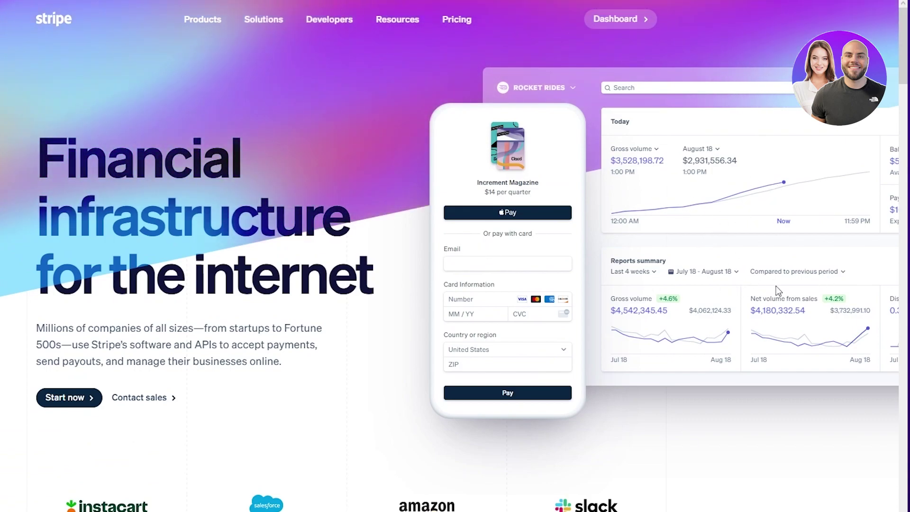
Step: Display the Products menu's Banking-as-a-Service offerings after Revenue and Financial Management and Global Payments
{"action": "mouse_move", "coordinate": [197, 22]}
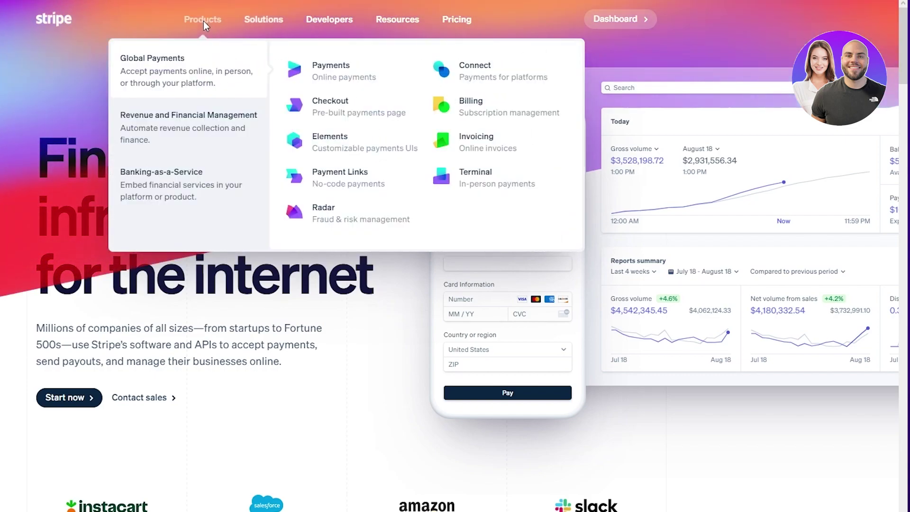
{"action": "mouse_move", "coordinate": [190, 117]}
{"action": "mouse_move", "coordinate": [203, 83]}
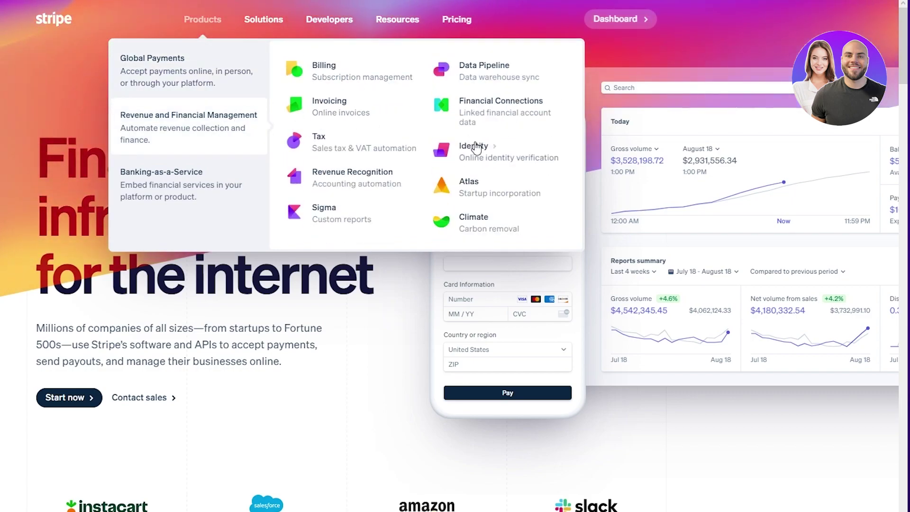
{"action": "mouse_move", "coordinate": [206, 173]}
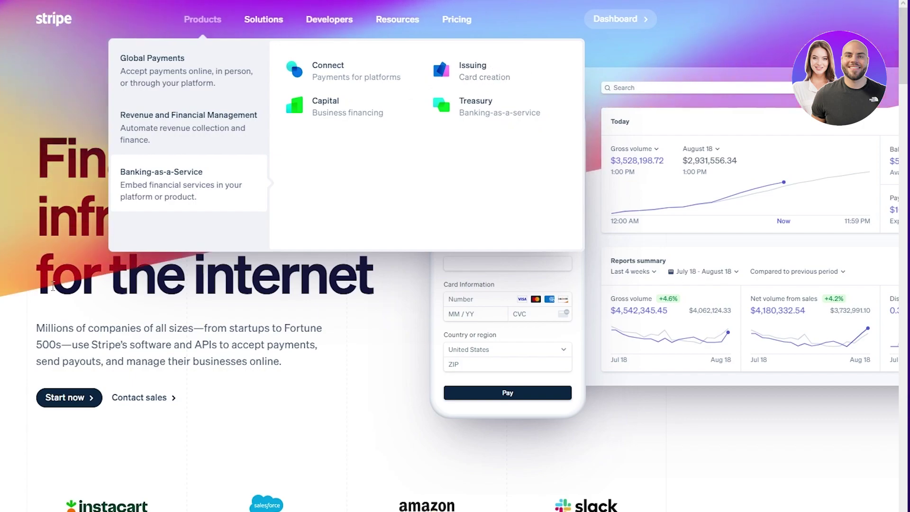
{"action": "scroll", "coordinate": [54, 287], "scroll_direction": "down", "scroll_amount": 6}
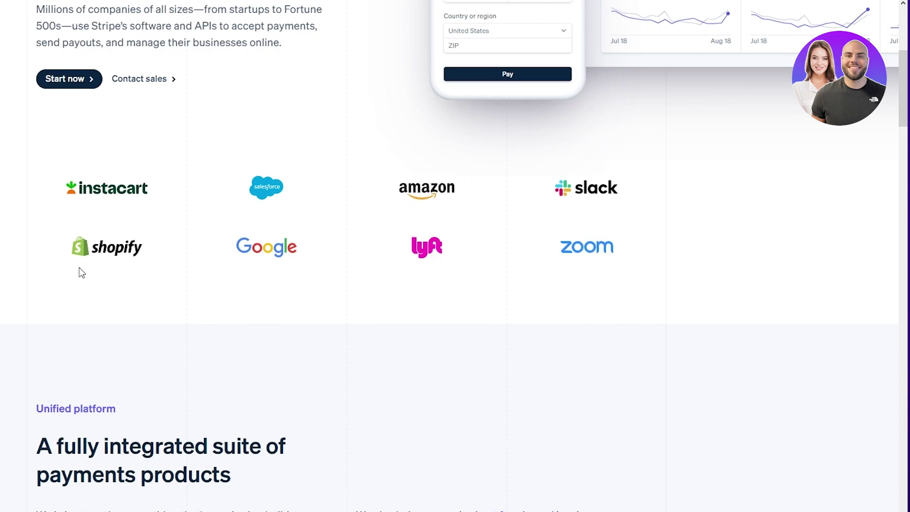
{"action": "scroll", "coordinate": [78, 267], "scroll_direction": "down", "scroll_amount": 1}
{"action": "scroll", "coordinate": [260, 229], "scroll_direction": "up", "scroll_amount": 1}
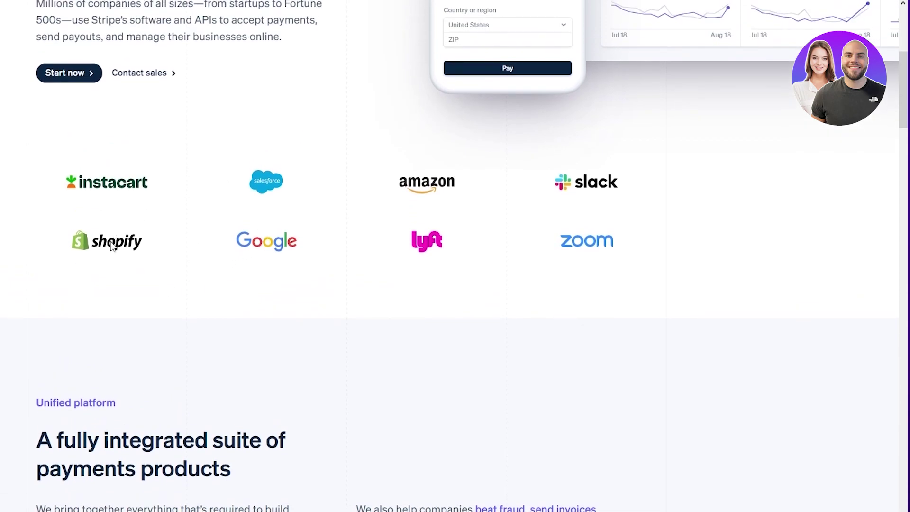
{"action": "scroll", "coordinate": [374, 220], "scroll_direction": "up", "scroll_amount": 5}
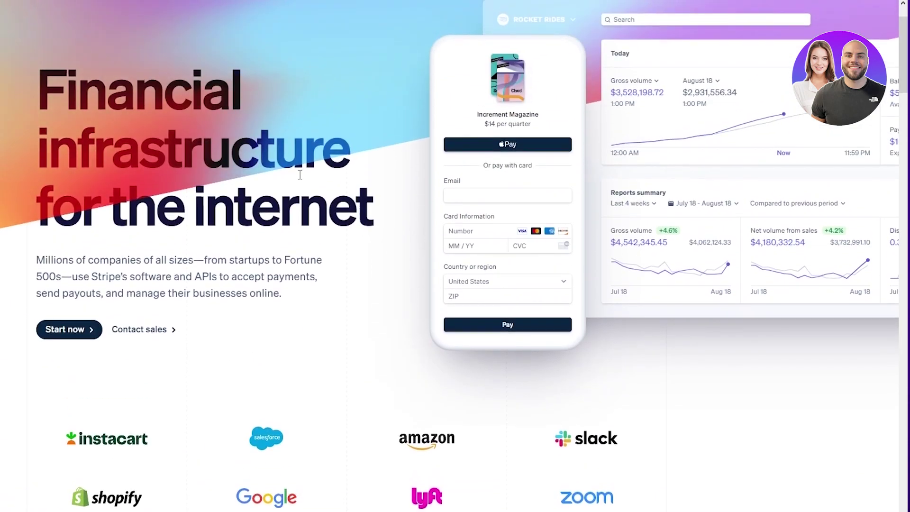
{"action": "scroll", "coordinate": [299, 179], "scroll_direction": "down", "scroll_amount": 6}
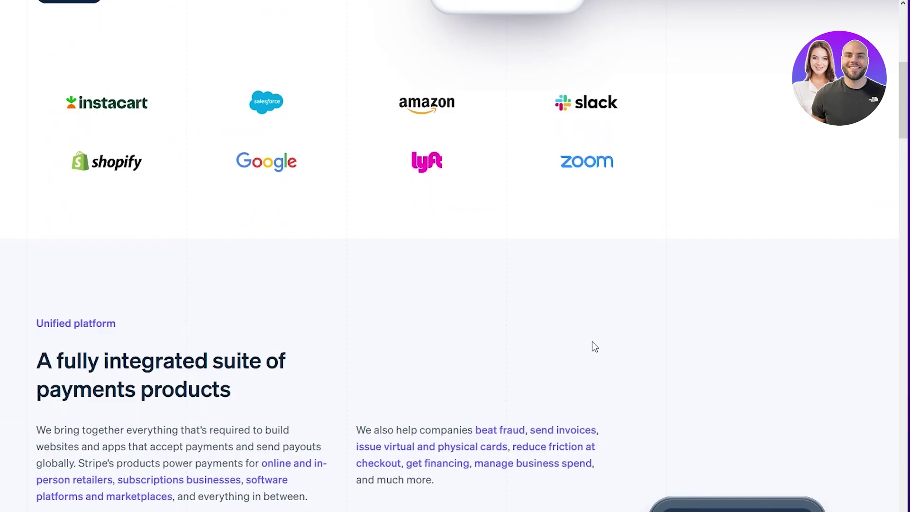
{"action": "scroll", "coordinate": [593, 343], "scroll_direction": "down", "scroll_amount": 9}
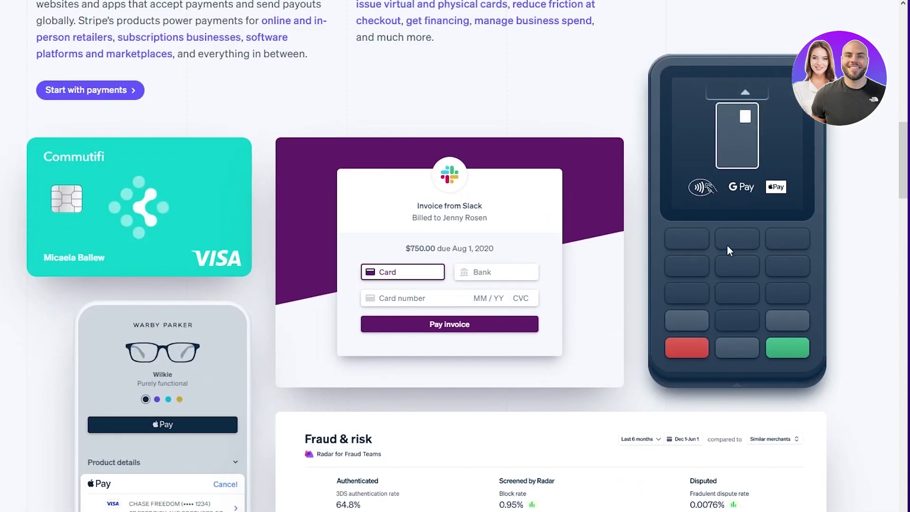
{"action": "scroll", "coordinate": [500, 286], "scroll_direction": "up", "scroll_amount": 6}
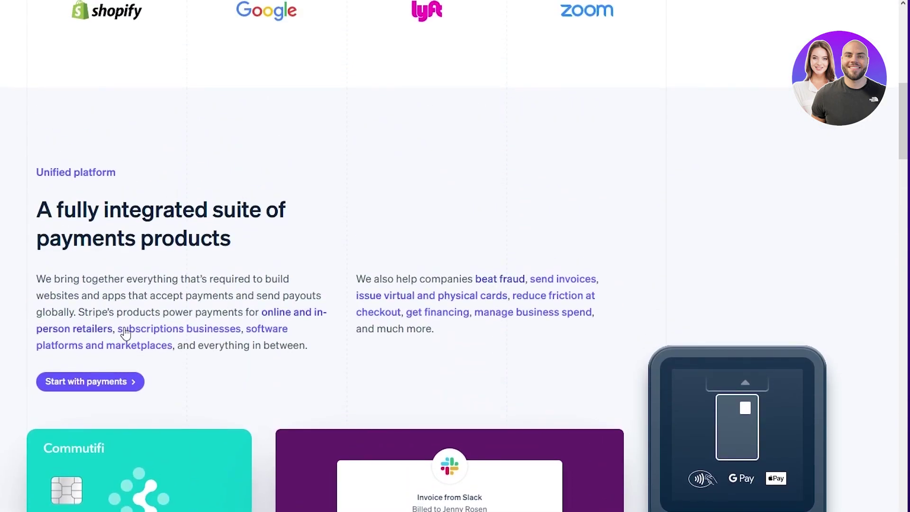
{"action": "scroll", "coordinate": [126, 333], "scroll_direction": "down", "scroll_amount": 7}
{"action": "scroll", "coordinate": [125, 333], "scroll_direction": "down", "scroll_amount": 5}
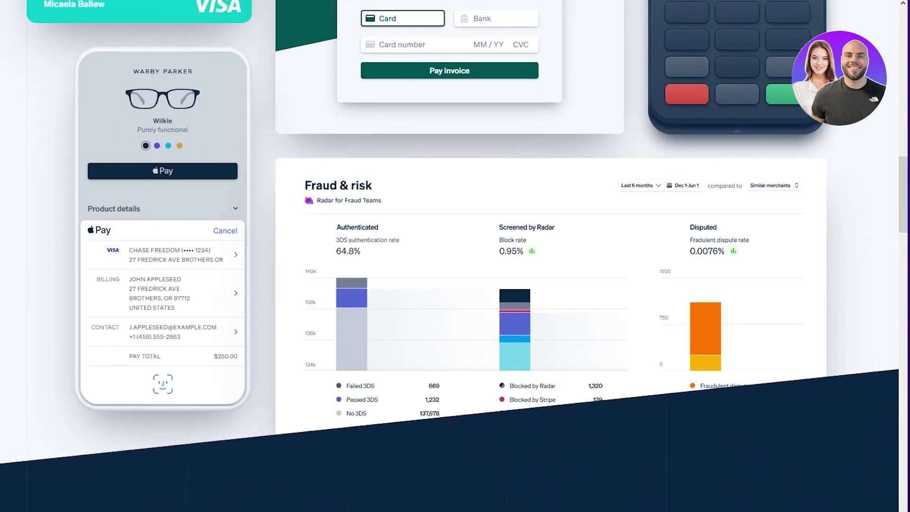
{"action": "scroll", "coordinate": [151, 207], "scroll_direction": "down", "scroll_amount": 8}
{"action": "scroll", "coordinate": [151, 206], "scroll_direction": "up", "scroll_amount": 12}
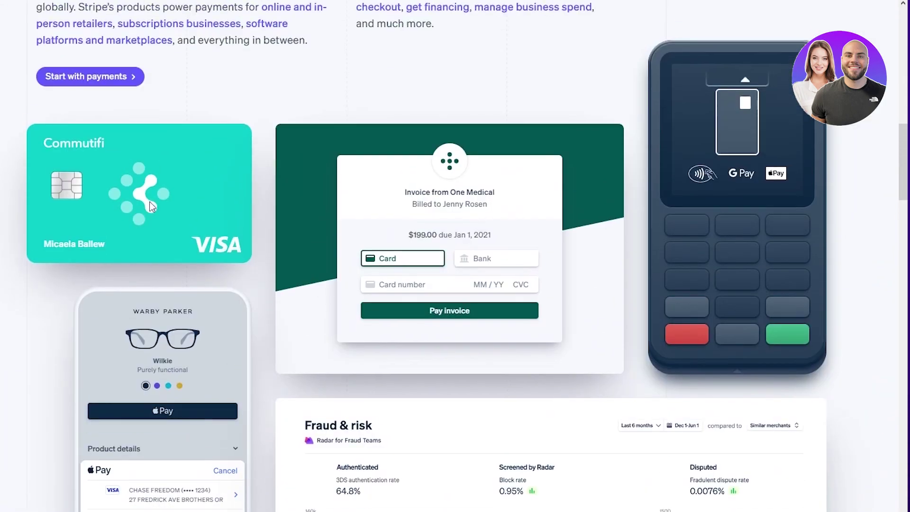
{"action": "scroll", "coordinate": [150, 201], "scroll_direction": "down", "scroll_amount": 14}
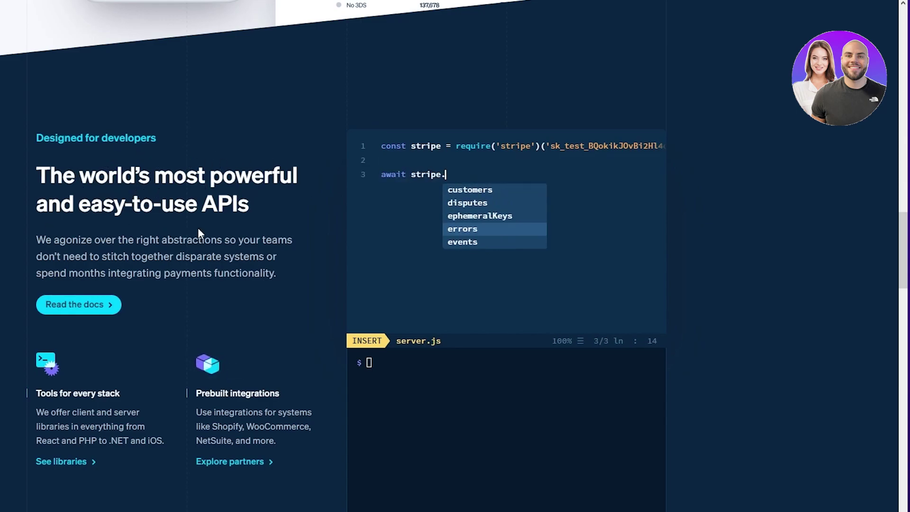
{"action": "scroll", "coordinate": [428, 234], "scroll_direction": "down", "scroll_amount": 8}
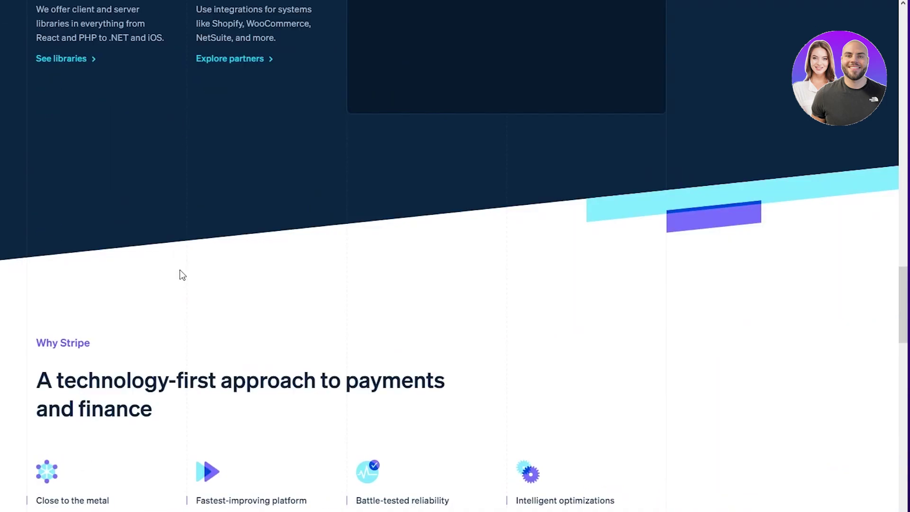
{"action": "scroll", "coordinate": [362, 280], "scroll_direction": "down", "scroll_amount": 9}
{"action": "scroll", "coordinate": [363, 280], "scroll_direction": "up", "scroll_amount": 20}
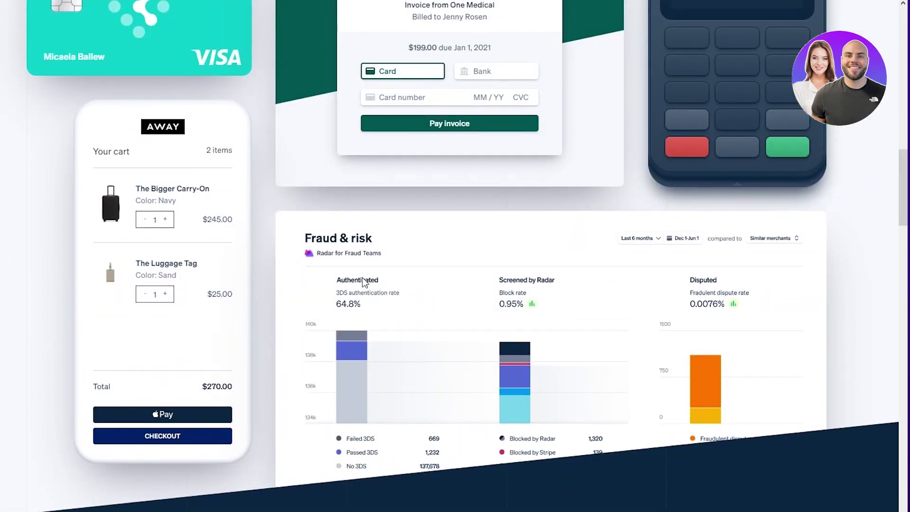
{"action": "scroll", "coordinate": [363, 279], "scroll_direction": "down", "scroll_amount": 8}
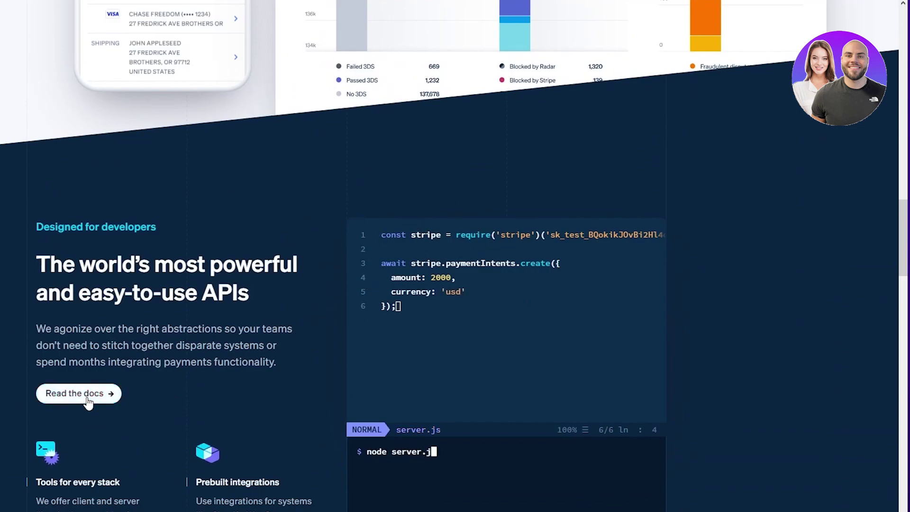
{"action": "scroll", "coordinate": [286, 194], "scroll_direction": "up", "scroll_amount": 20}
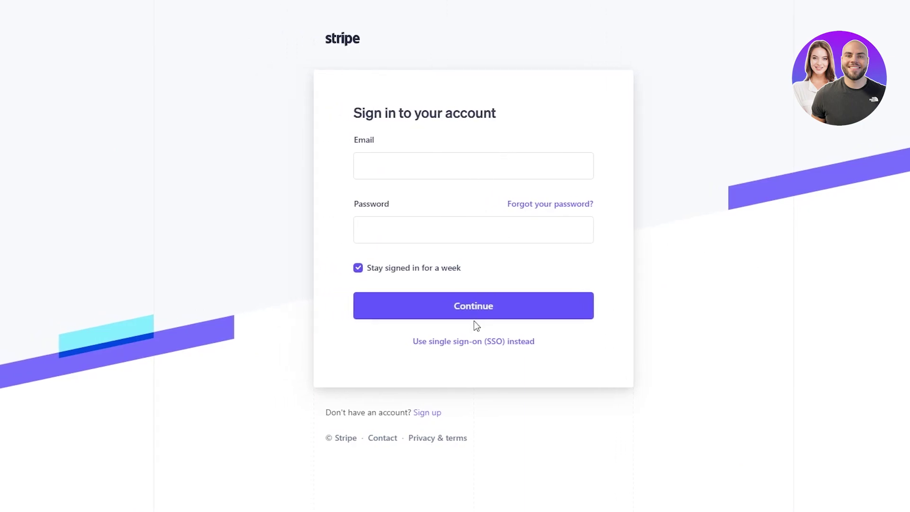
Step: Focus the sign-in Password field, then switch to creating a new account
{"action": "left_click", "coordinate": [441, 234]}
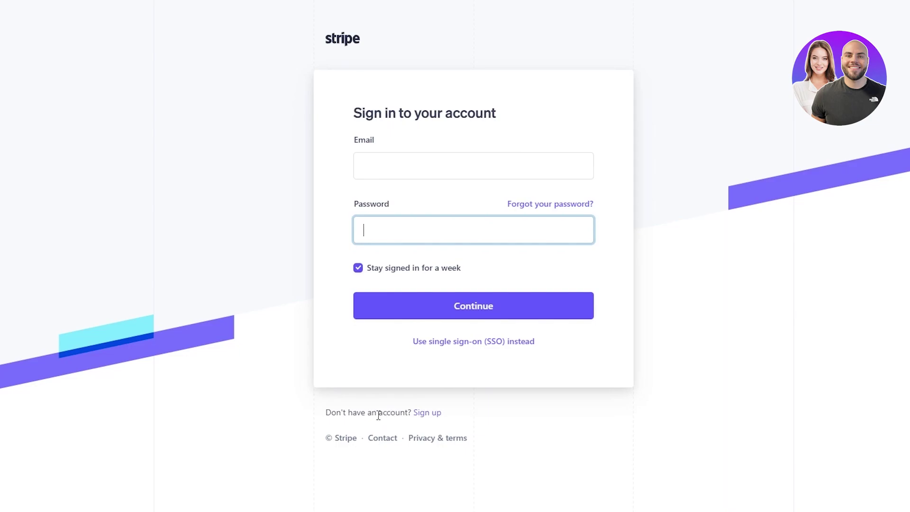
{"action": "left_click", "coordinate": [429, 414]}
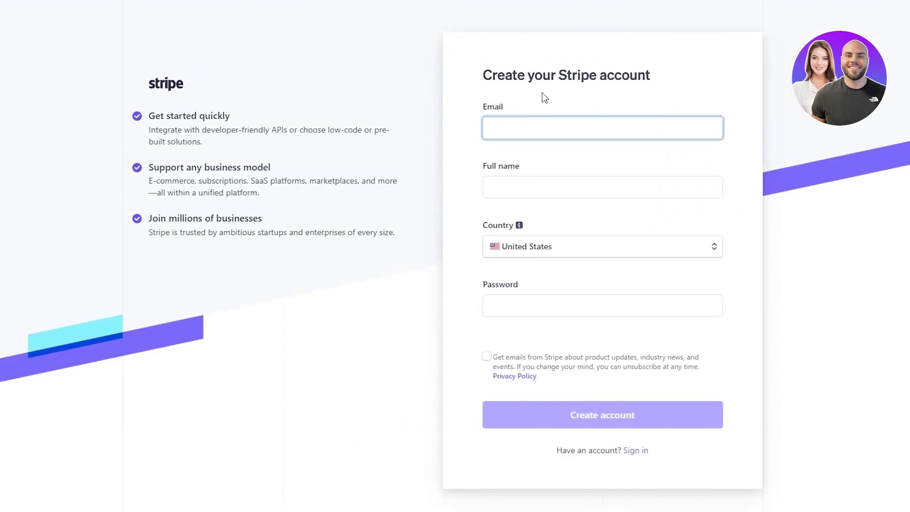
Step: Clear the partly typed e-mail, complete the sign-up details, and submit with Create account
{"action": "type", "text": "bga"}
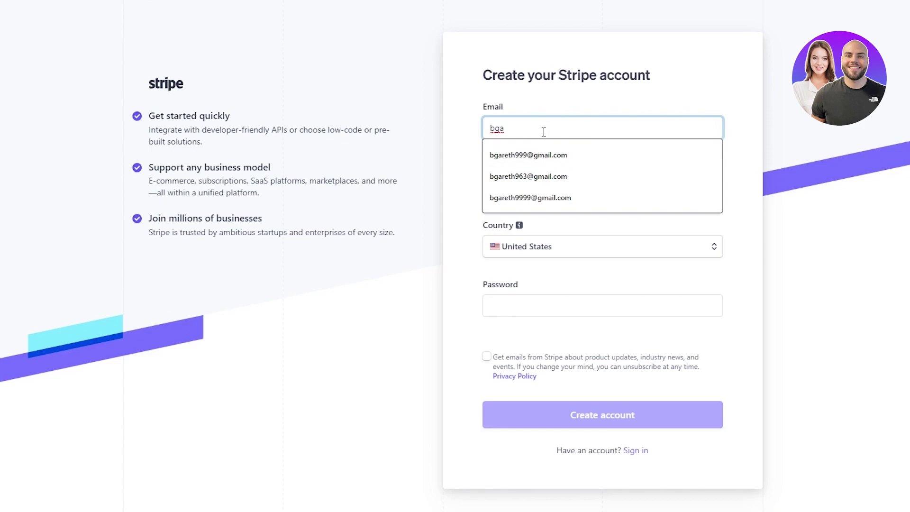
{"action": "left_click_drag", "start_coordinate": [544, 132], "coordinate": [451, 138]}
{"action": "key", "text": "BackSpace"}
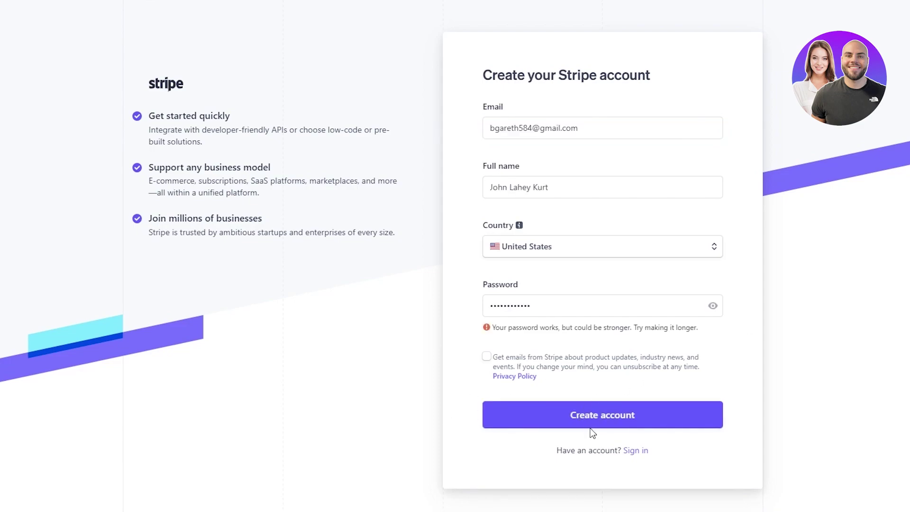
{"action": "left_click", "coordinate": [592, 425]}
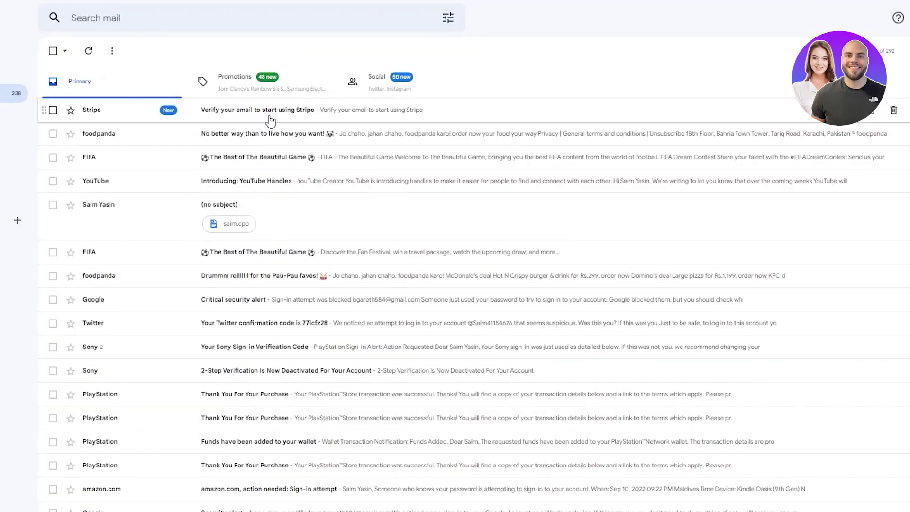
Step: Open the Stripe verification e-mail in the Gmail inbox and verify the address
{"action": "left_click", "coordinate": [265, 114]}
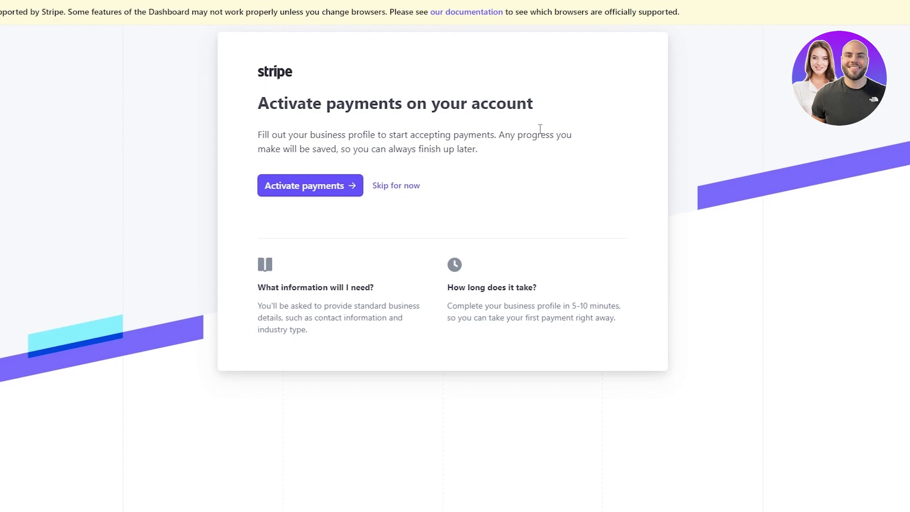
Step: Begin payment activation and choose Australia as the business location
{"action": "left_click", "coordinate": [353, 186]}
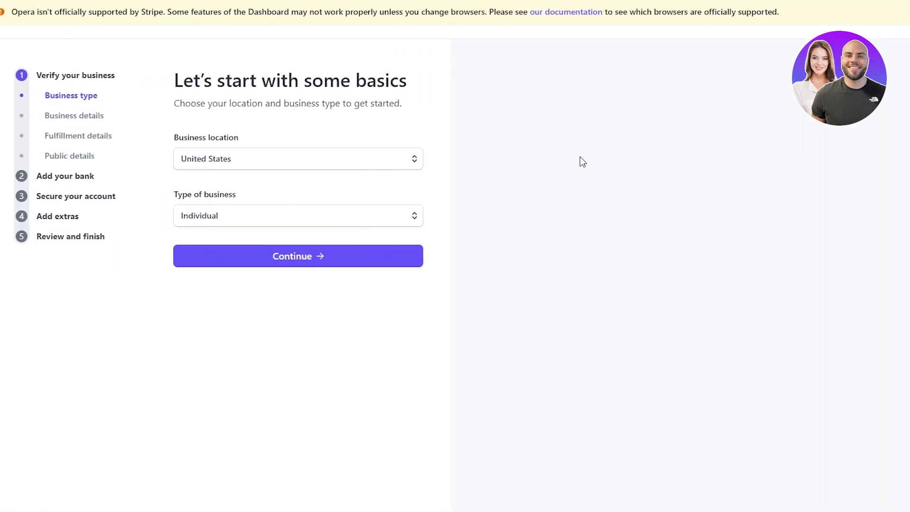
{"action": "left_click", "coordinate": [331, 159]}
{"action": "scroll", "coordinate": [279, 288], "scroll_direction": "up", "scroll_amount": 5}
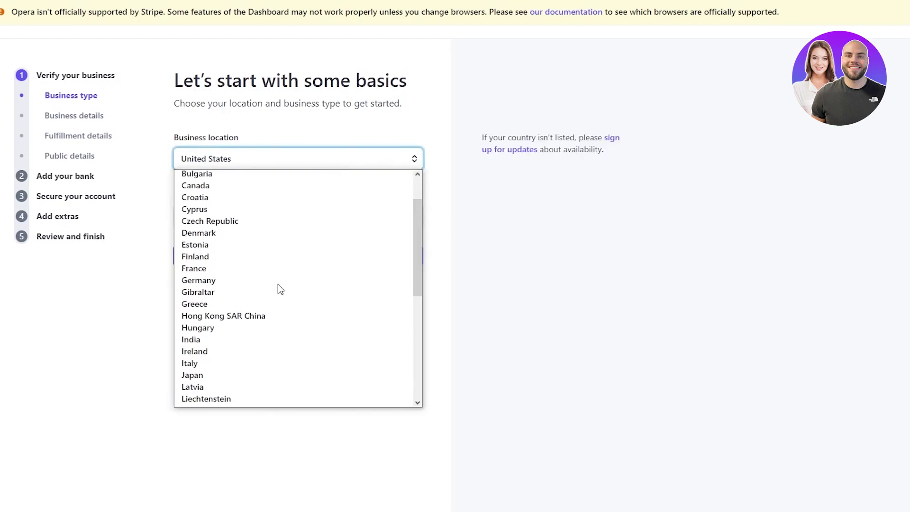
{"action": "scroll", "coordinate": [280, 289], "scroll_direction": "down", "scroll_amount": 4}
{"action": "scroll", "coordinate": [279, 287], "scroll_direction": "down", "scroll_amount": 1}
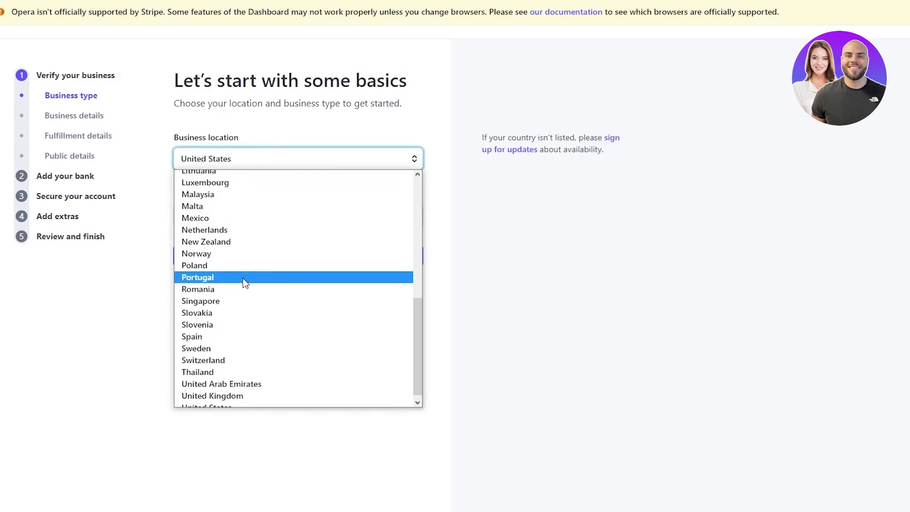
{"action": "scroll", "coordinate": [257, 277], "scroll_direction": "down", "scroll_amount": 1}
{"action": "scroll", "coordinate": [265, 273], "scroll_direction": "up", "scroll_amount": 9}
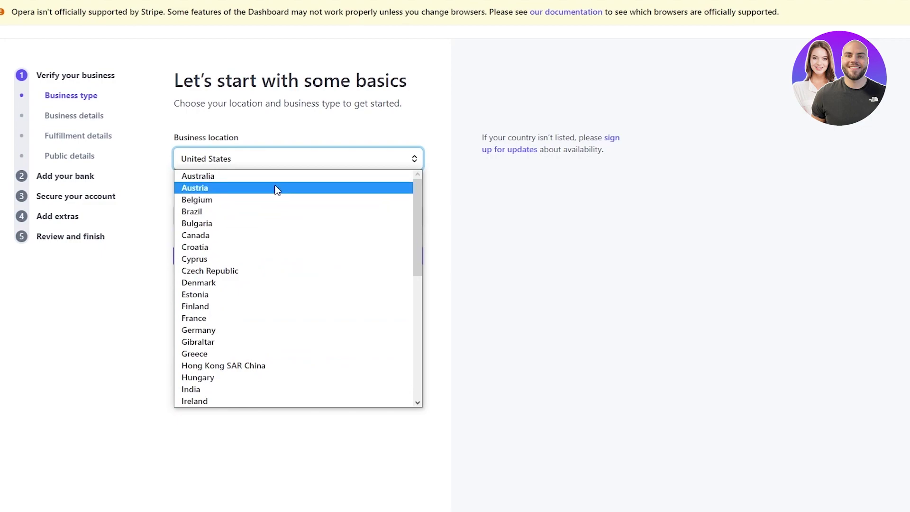
{"action": "left_click", "coordinate": [283, 175]}
Step: Set the business type to Company and the business structure to Public company
{"action": "left_click", "coordinate": [285, 215]}
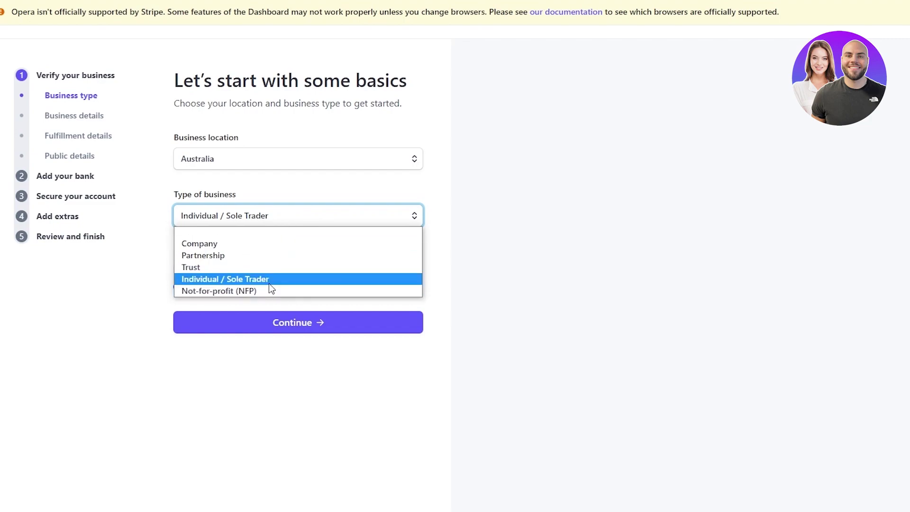
{"action": "left_click", "coordinate": [264, 245]}
{"action": "left_click", "coordinate": [302, 284]}
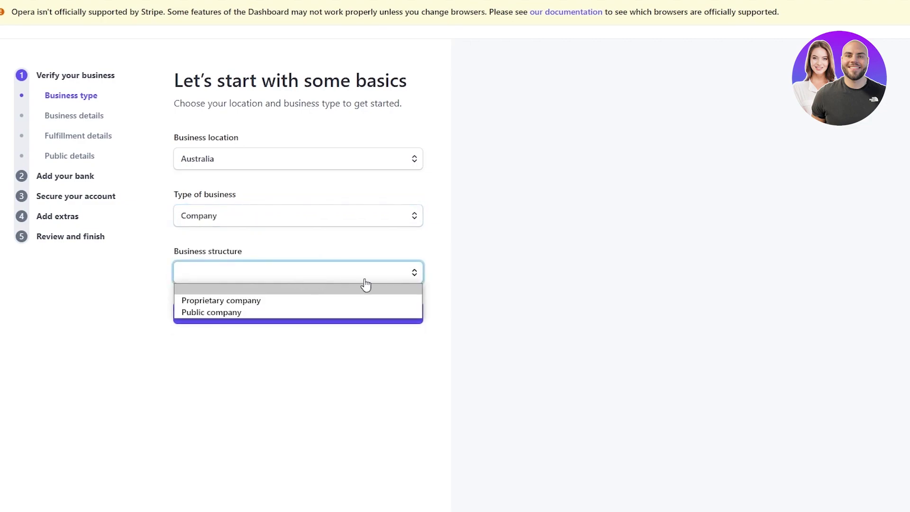
{"action": "left_click", "coordinate": [290, 312]}
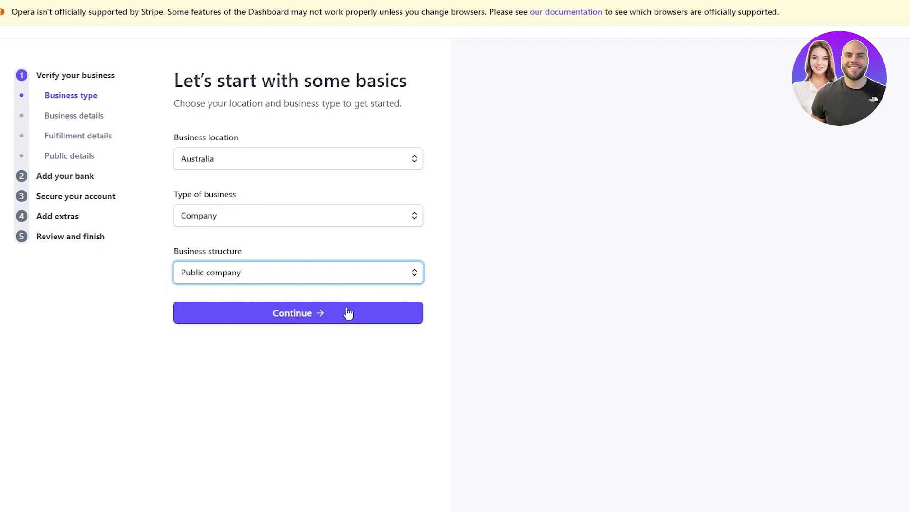
Step: Enter the legal business name 'Shoes and Dec inc.' and leave the ABN blank
{"action": "left_click", "coordinate": [347, 309]}
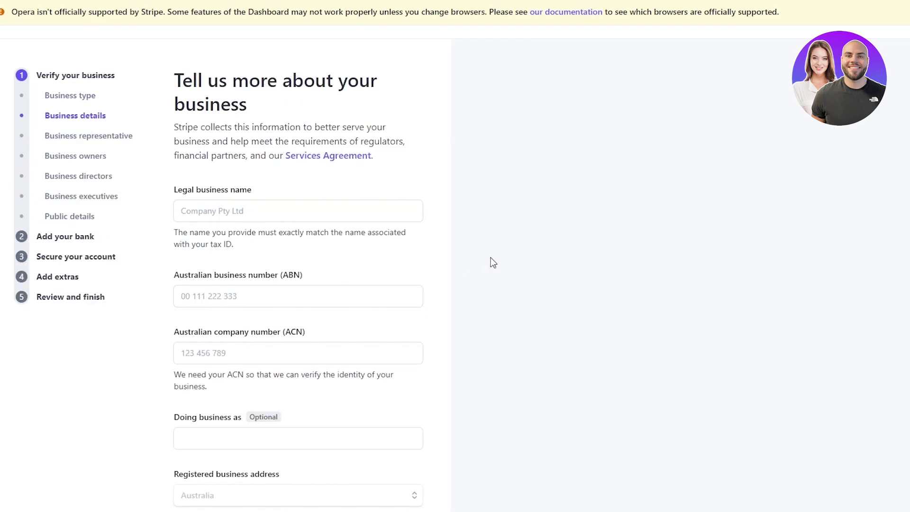
{"action": "left_click", "coordinate": [384, 212]}
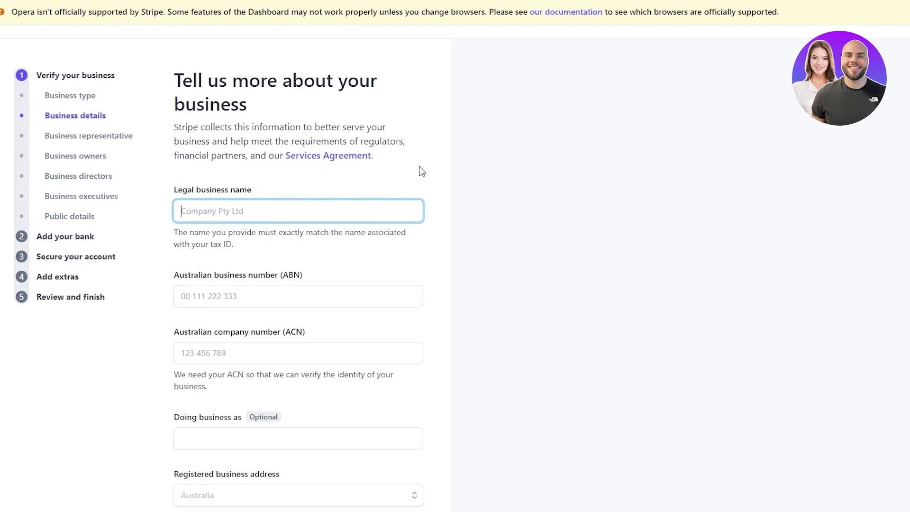
{"action": "type", "text": "Shoes and Dec inc."}
{"action": "key", "text": "Tab"}
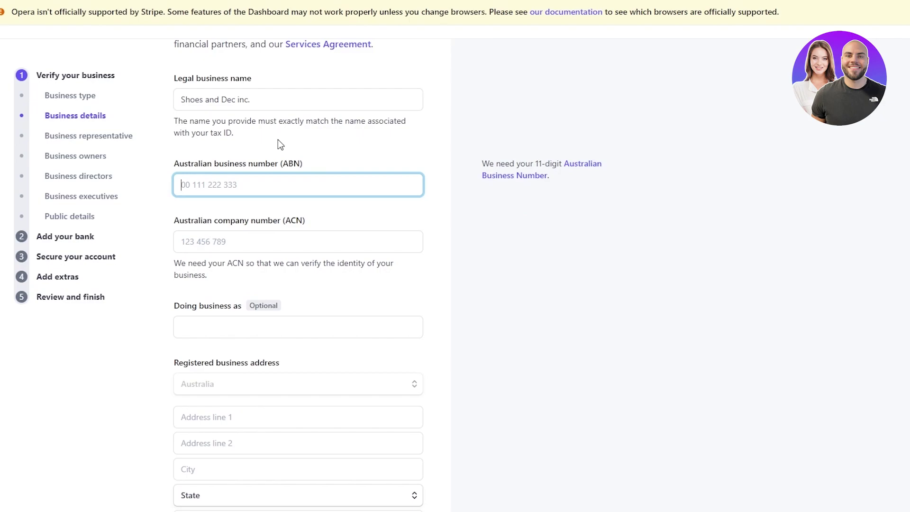
{"action": "left_click", "coordinate": [315, 154]}
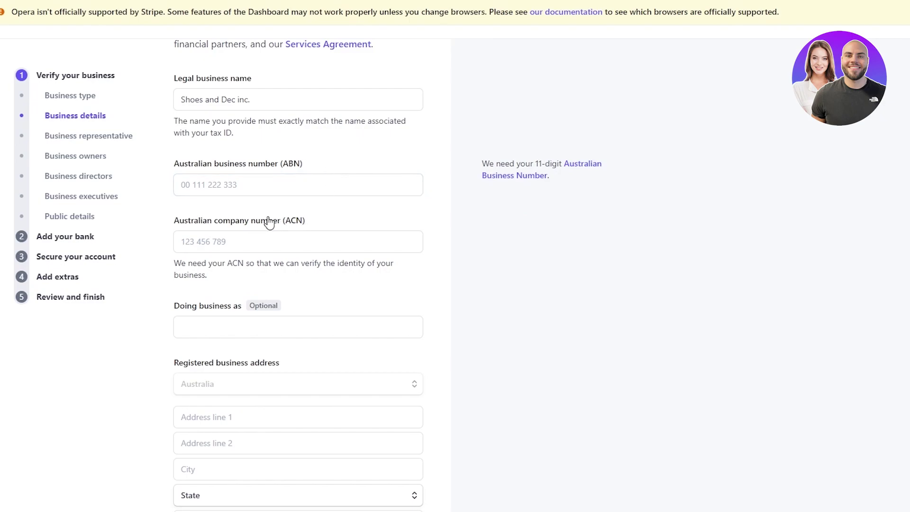
Step: Leave the industry unselected and go to the Business representative step
{"action": "scroll", "coordinate": [301, 226], "scroll_direction": "down", "scroll_amount": 5}
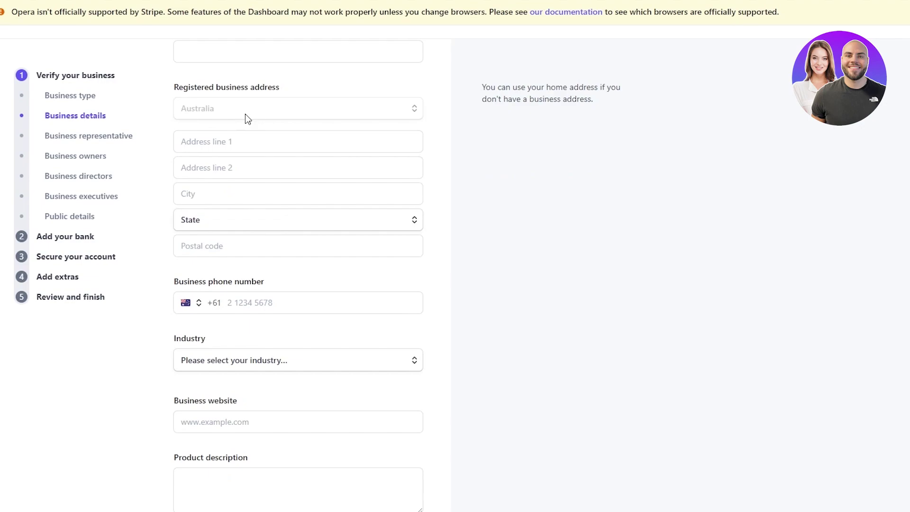
{"action": "scroll", "coordinate": [299, 375], "scroll_direction": "down", "scroll_amount": 1}
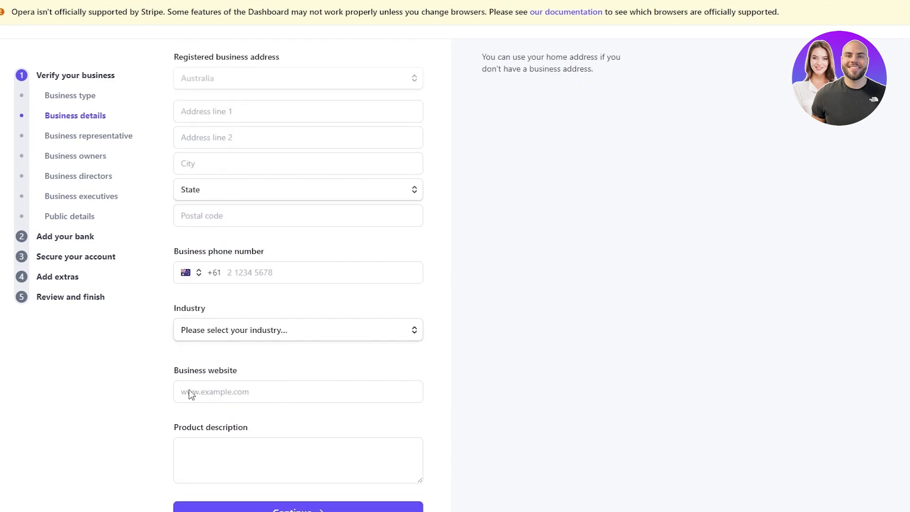
{"action": "left_click", "coordinate": [305, 330]}
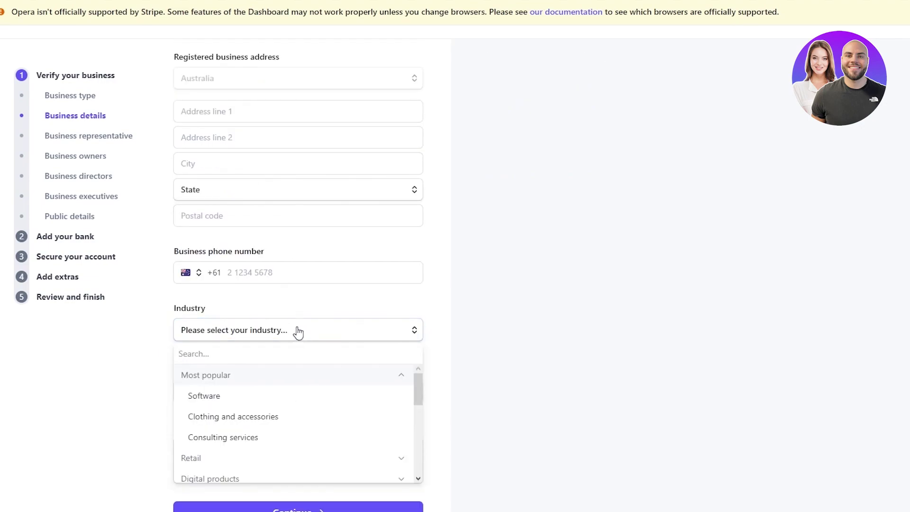
{"action": "left_click", "coordinate": [303, 334]}
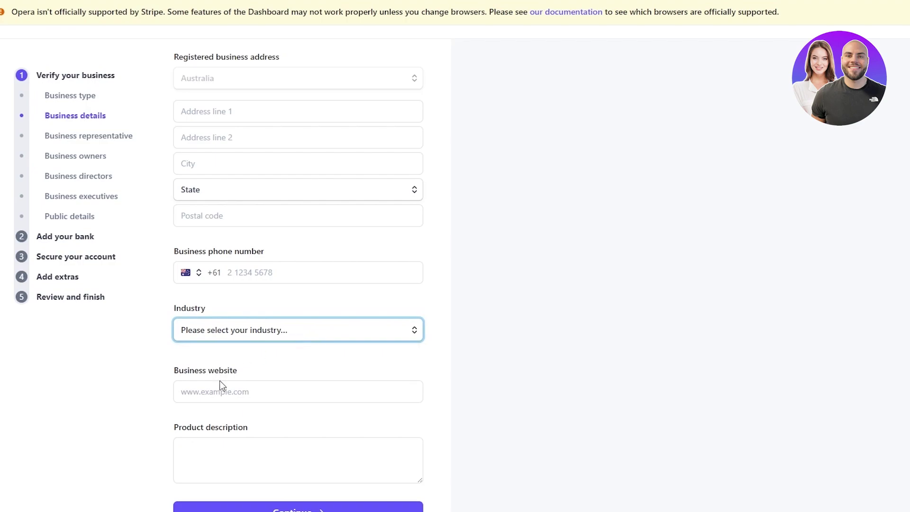
{"action": "left_click", "coordinate": [256, 364]}
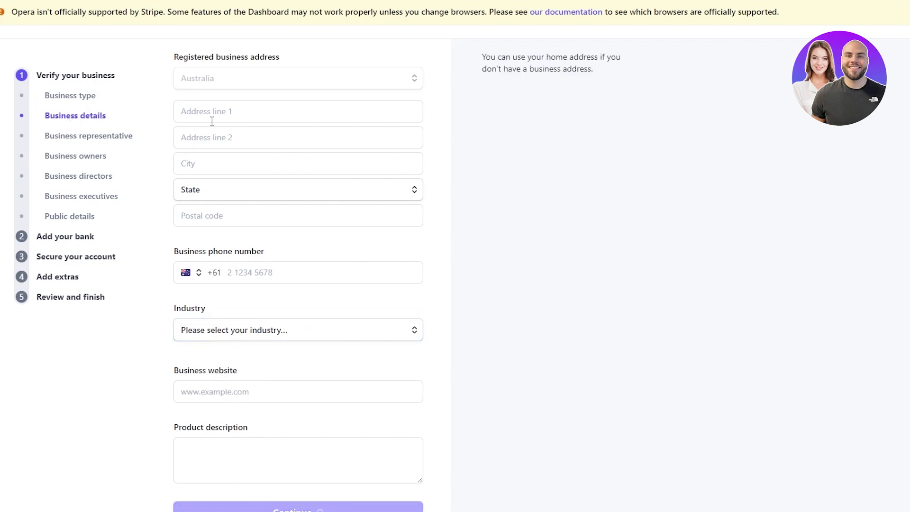
{"action": "scroll", "coordinate": [257, 147], "scroll_direction": "up", "scroll_amount": 9}
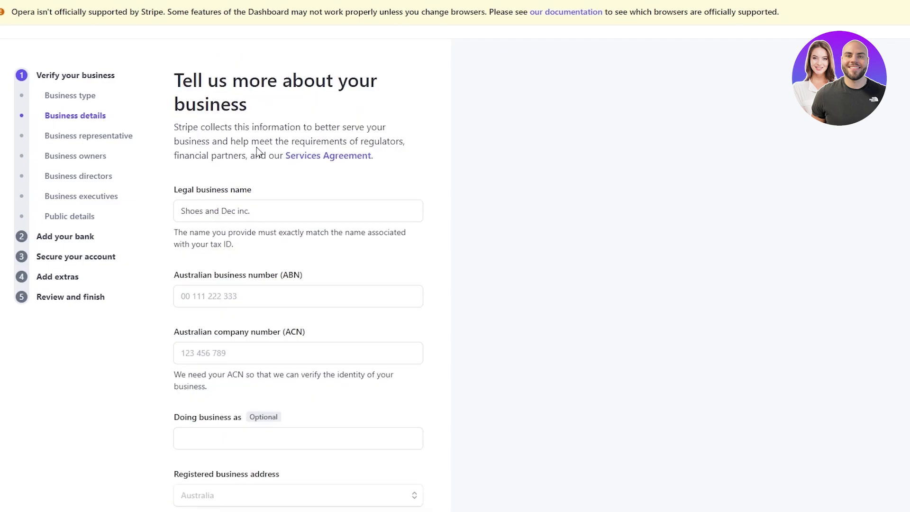
{"action": "left_click", "coordinate": [83, 137]}
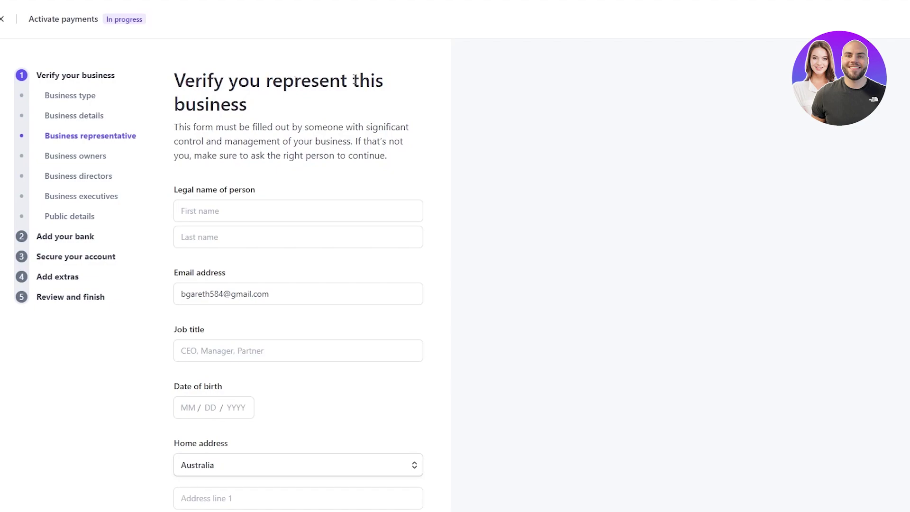
{"action": "left_click", "coordinate": [306, 211]}
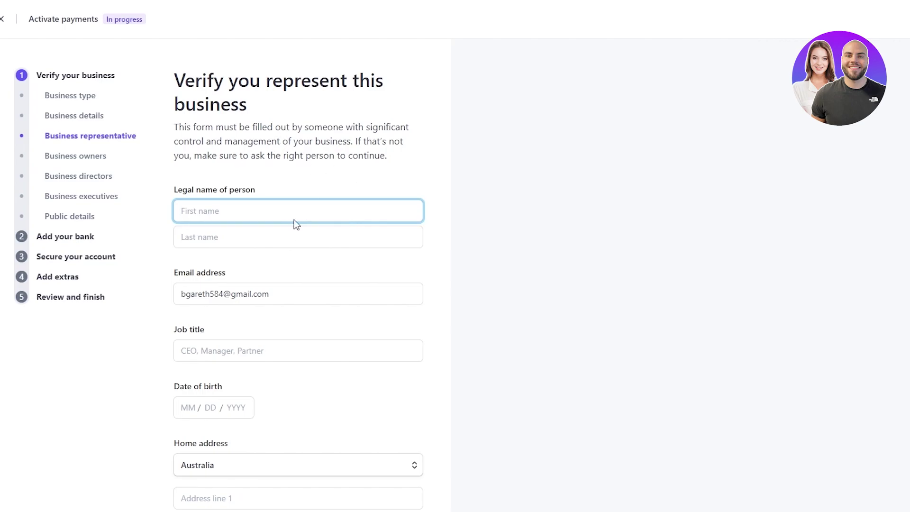
{"action": "scroll", "coordinate": [313, 230], "scroll_direction": "down", "scroll_amount": 3}
{"action": "scroll", "coordinate": [313, 230], "scroll_direction": "up", "scroll_amount": 3}
{"action": "left_click", "coordinate": [366, 180]}
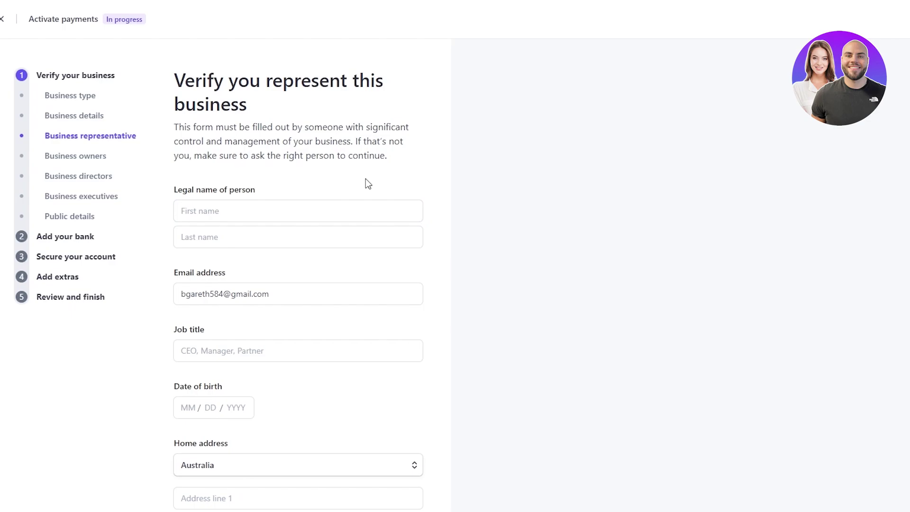
{"action": "scroll", "coordinate": [337, 305], "scroll_direction": "down", "scroll_amount": 4}
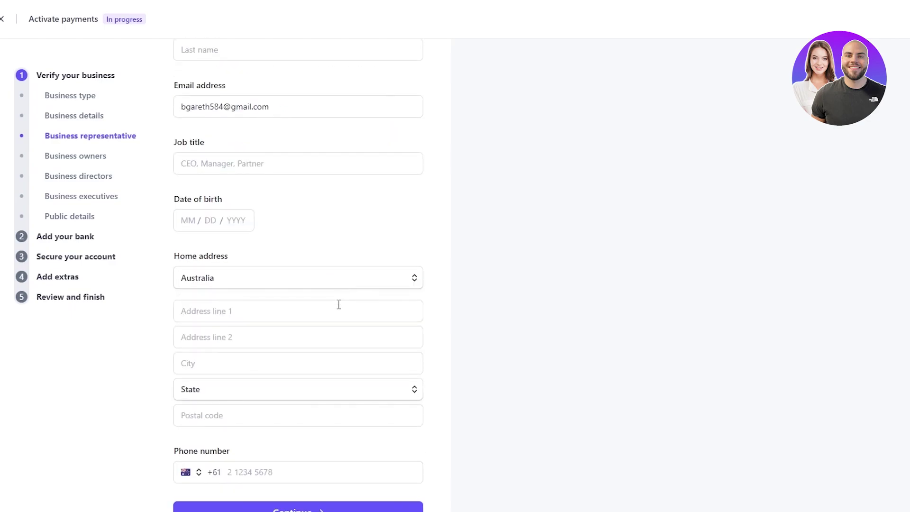
Step: Go through Business owners and Business directors to Business executives without adding anyone
{"action": "left_click", "coordinate": [91, 155]}
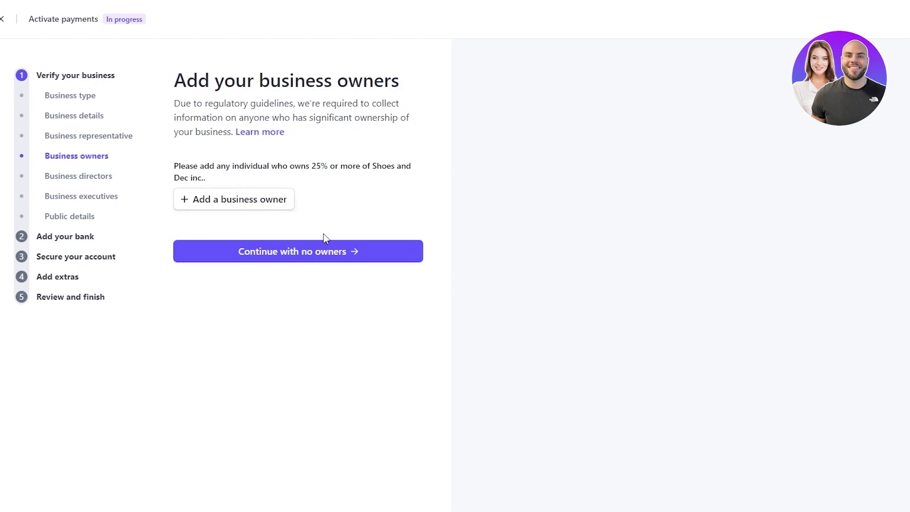
{"action": "left_click", "coordinate": [62, 181]}
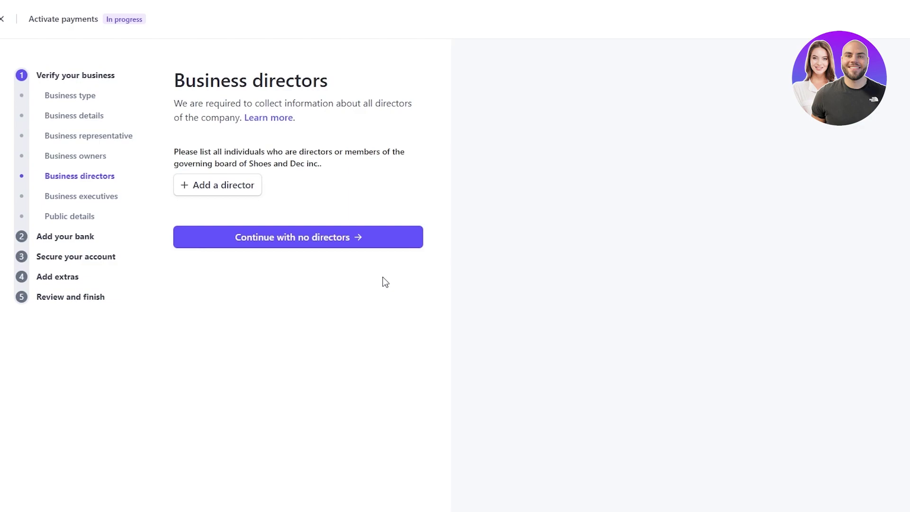
{"action": "left_click", "coordinate": [82, 202]}
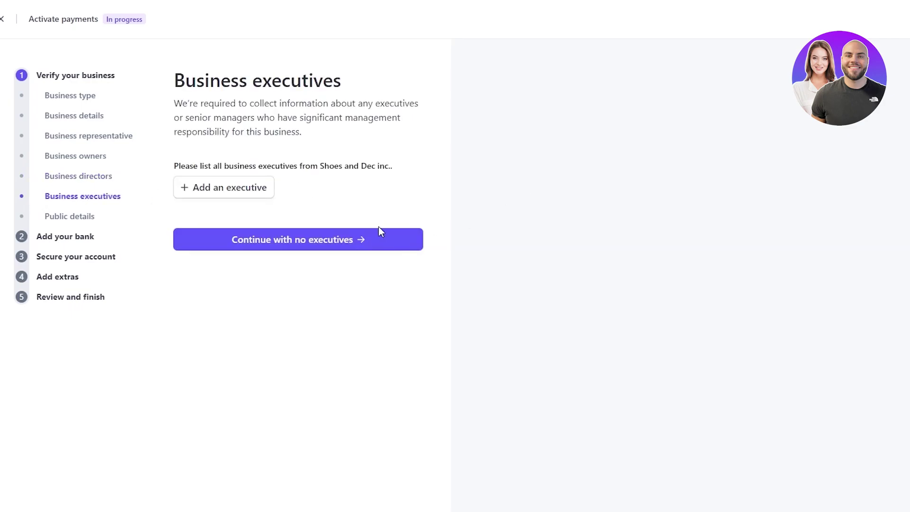
Step: Leave the statement descriptor blank, skip bank payout and account security, and reach GST calculation
{"action": "left_click", "coordinate": [88, 221]}
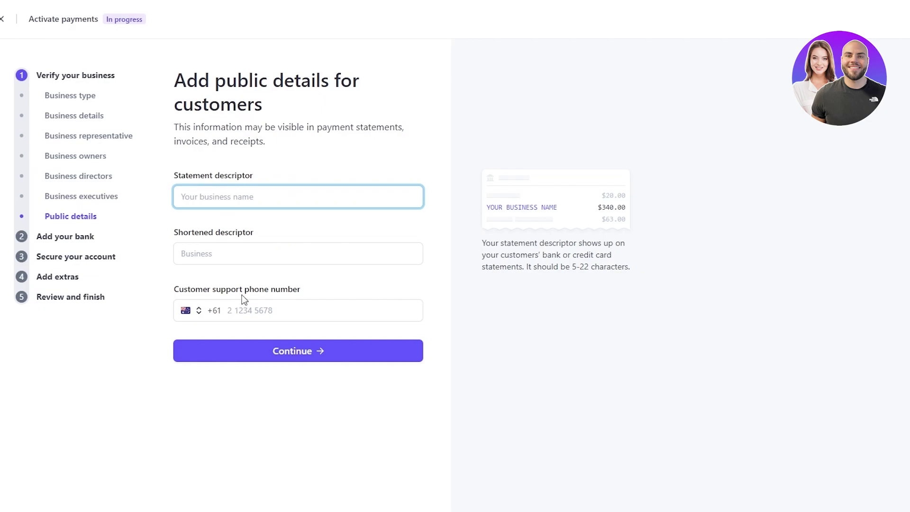
{"action": "left_click", "coordinate": [400, 297]}
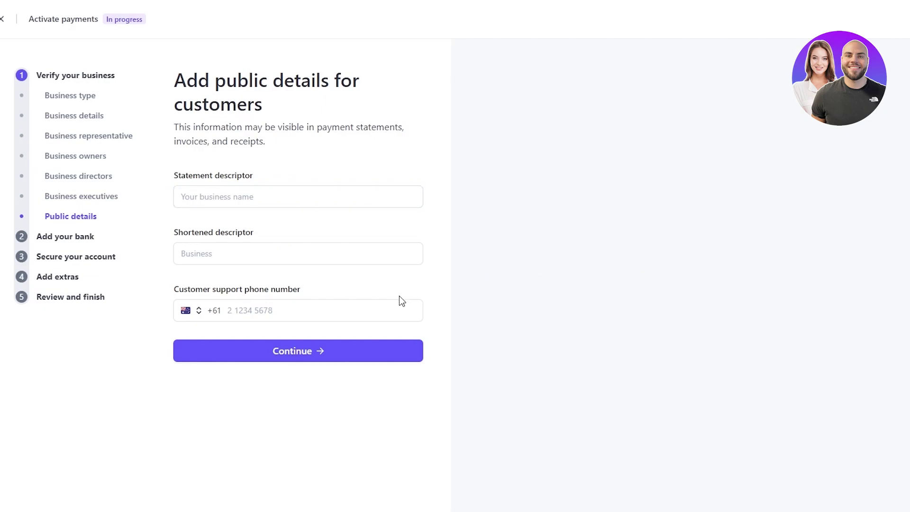
{"action": "left_click", "coordinate": [67, 238]}
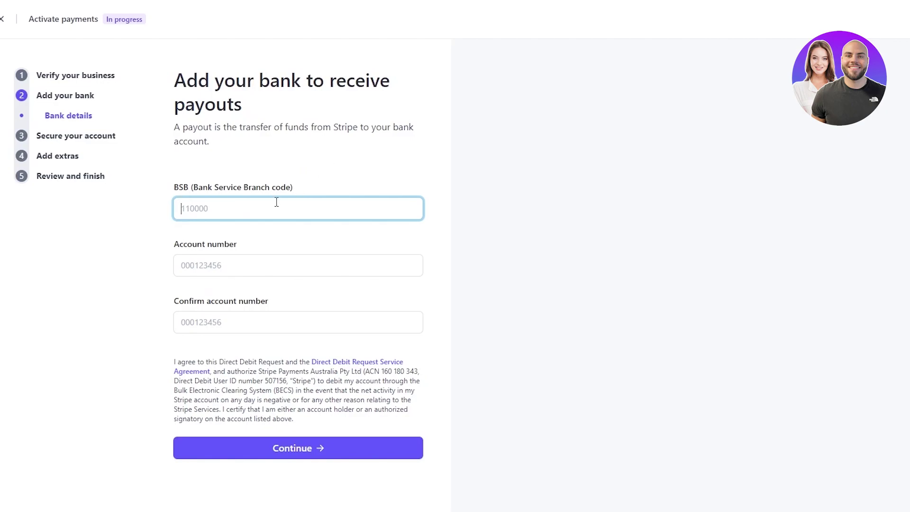
{"action": "left_click", "coordinate": [107, 136]}
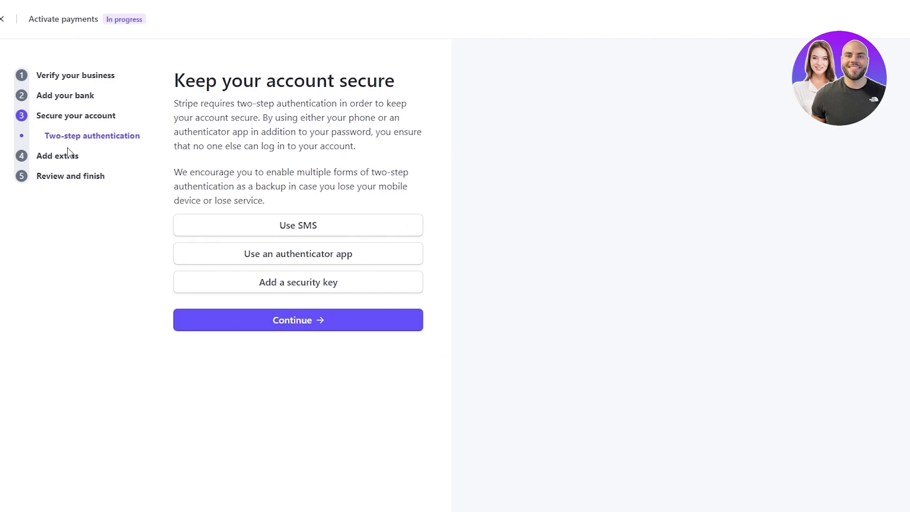
{"action": "left_click", "coordinate": [57, 163]}
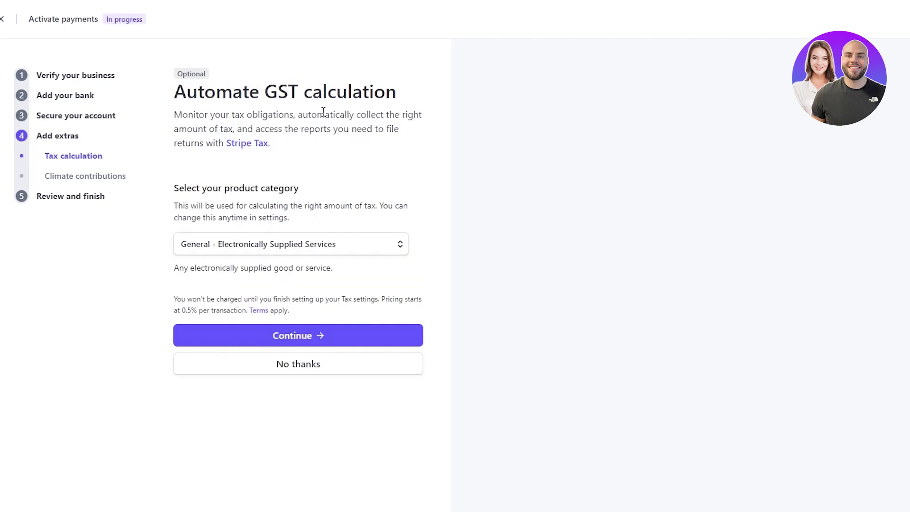
Step: Skip the GST extra and go to the Climate contributions page, with 1% of revenue preselected
{"action": "left_click", "coordinate": [86, 180]}
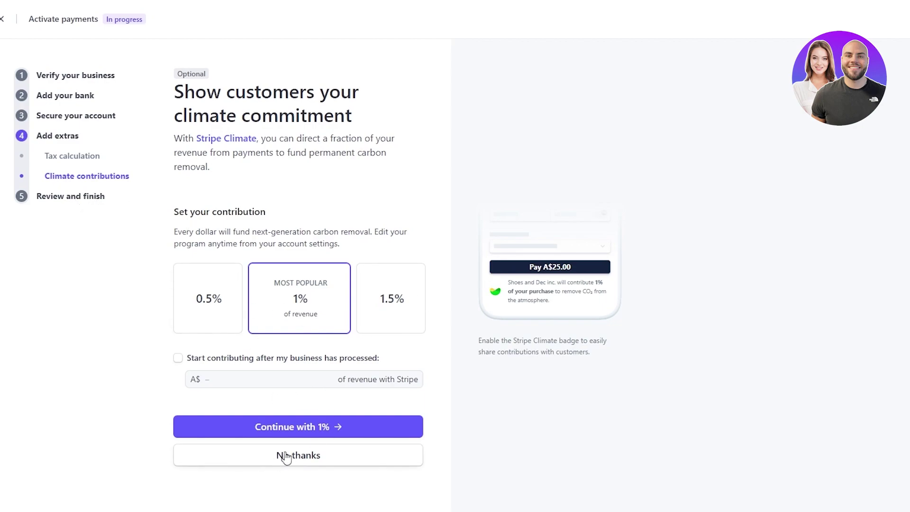
Step: Review the summary of missing business, public, ownership, payout and two-step authentication details
{"action": "left_click", "coordinate": [69, 211]}
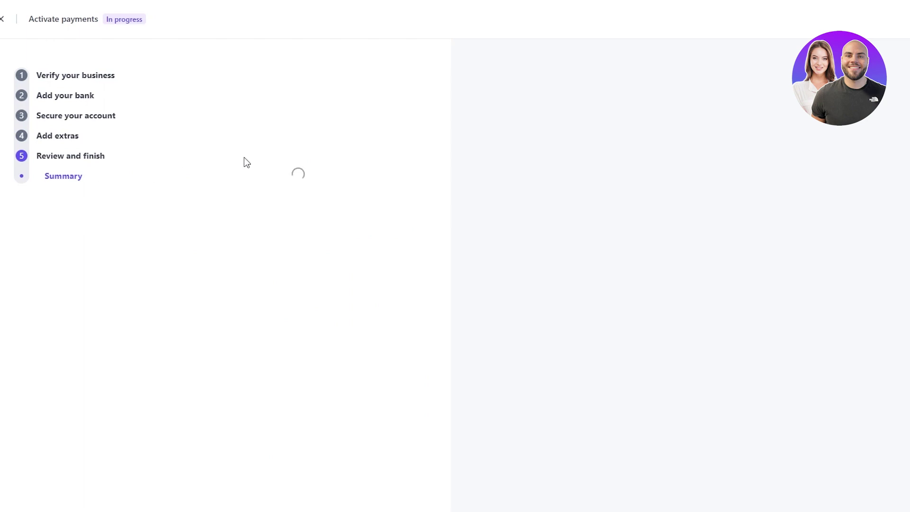
{"action": "scroll", "coordinate": [304, 266], "scroll_direction": "down", "scroll_amount": 8}
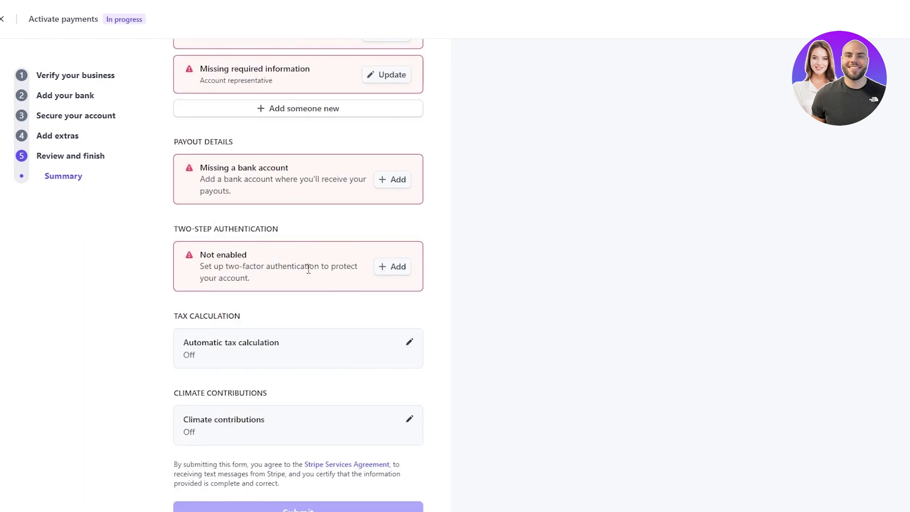
{"action": "scroll", "coordinate": [304, 266], "scroll_direction": "up", "scroll_amount": 8}
{"action": "scroll", "coordinate": [269, 268], "scroll_direction": "down", "scroll_amount": 4}
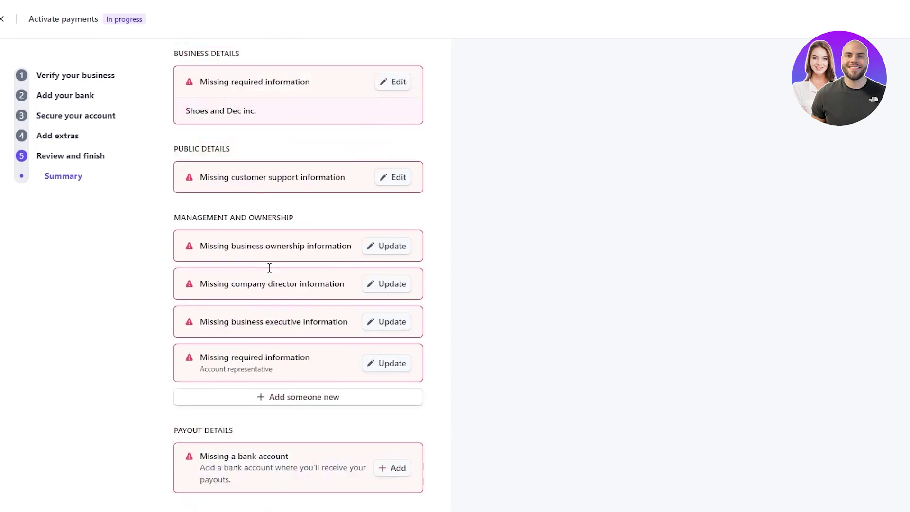
{"action": "scroll", "coordinate": [270, 267], "scroll_direction": "up", "scroll_amount": 4}
{"action": "scroll", "coordinate": [420, 161], "scroll_direction": "down", "scroll_amount": 8}
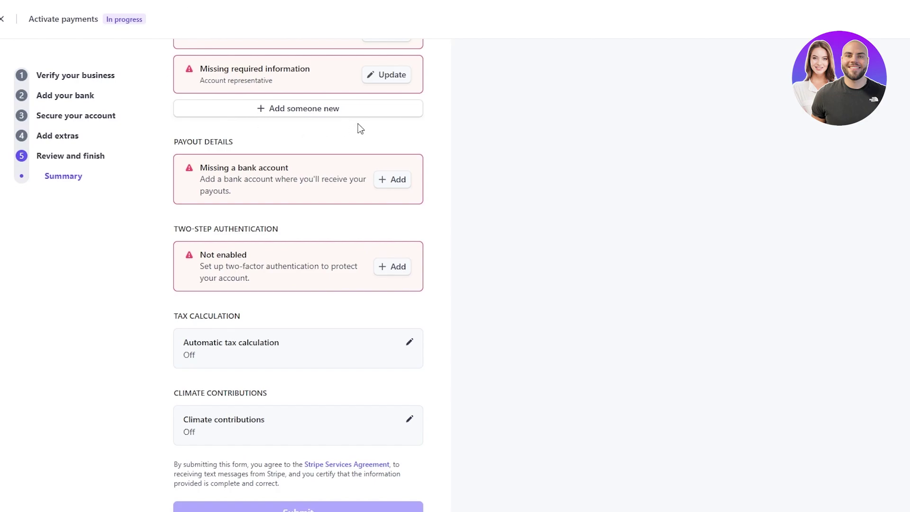
{"action": "scroll", "coordinate": [360, 126], "scroll_direction": "up", "scroll_amount": 8}
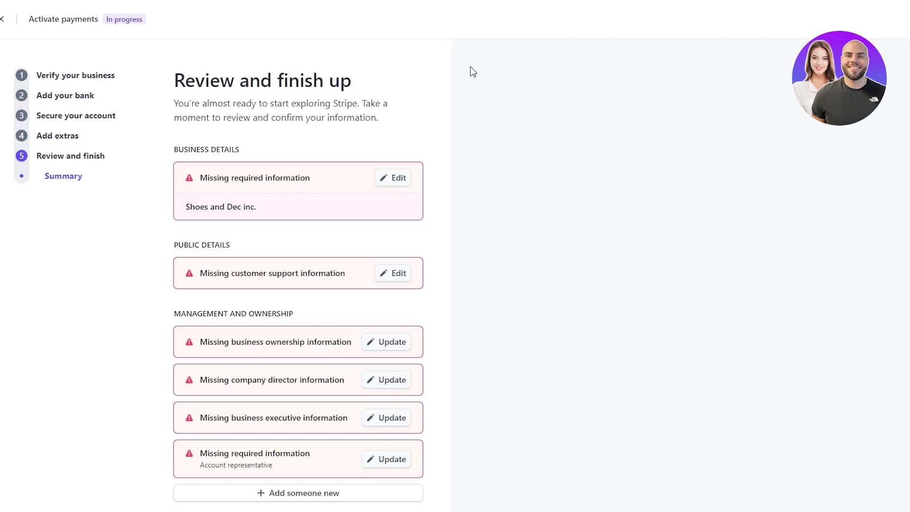
{"action": "scroll", "coordinate": [441, 266], "scroll_direction": "down", "scroll_amount": 8}
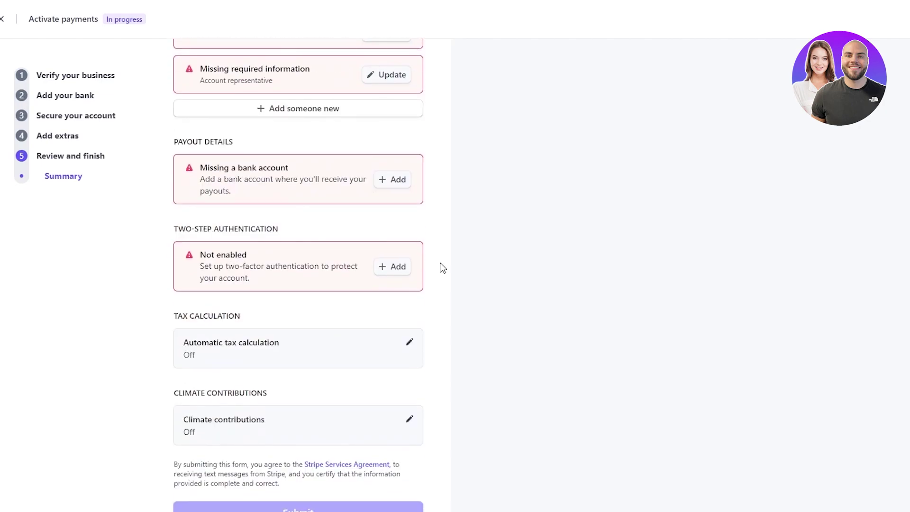
{"action": "scroll", "coordinate": [441, 266], "scroll_direction": "up", "scroll_amount": 8}
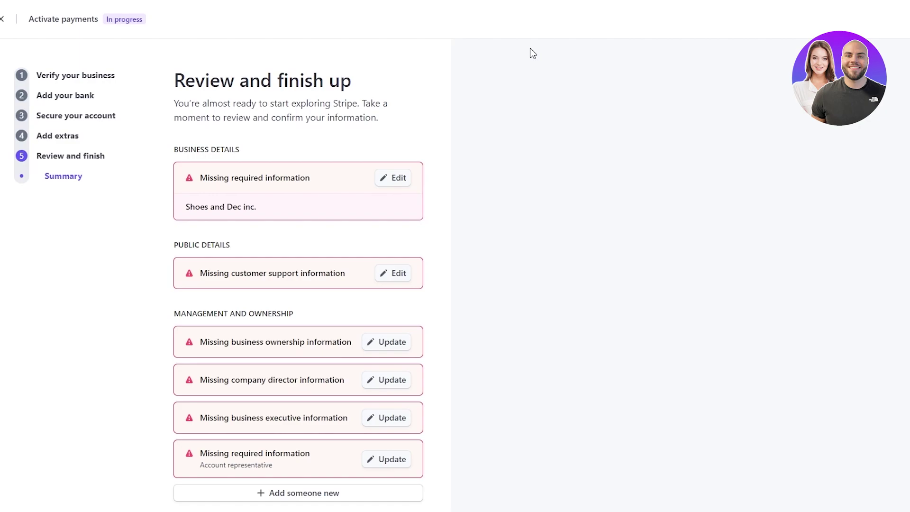
{"action": "scroll", "coordinate": [470, 317], "scroll_direction": "down", "scroll_amount": 7}
{"action": "scroll", "coordinate": [470, 318], "scroll_direction": "up", "scroll_amount": 7}
{"action": "scroll", "coordinate": [470, 315], "scroll_direction": "down", "scroll_amount": 5}
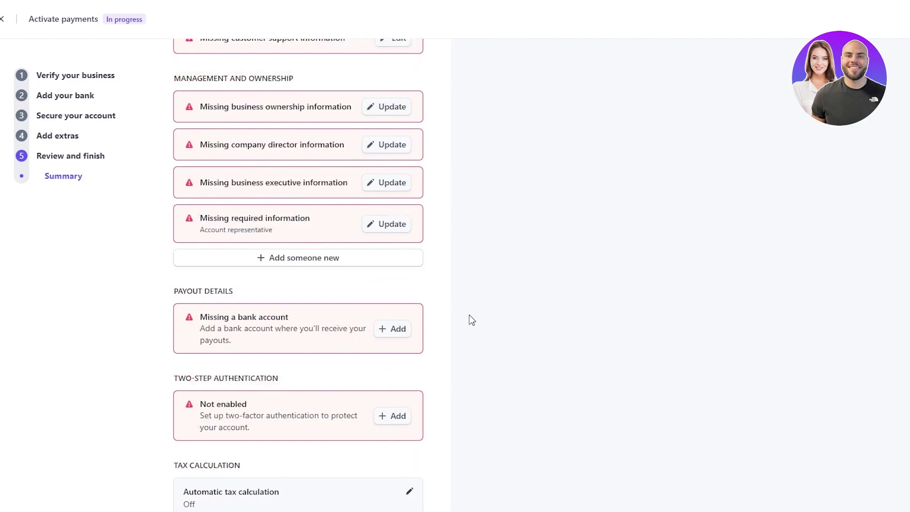